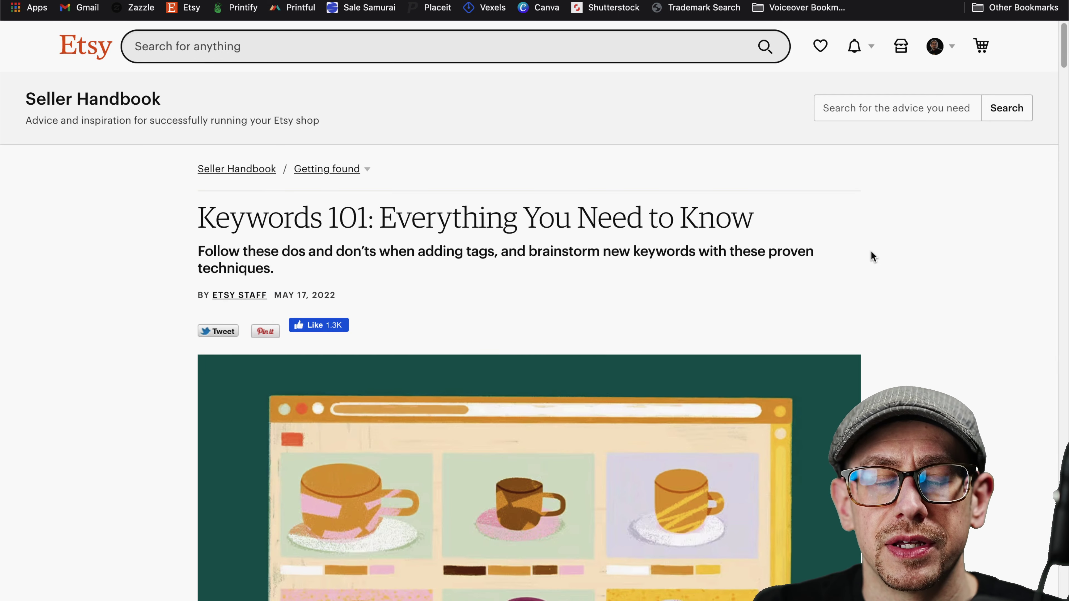
Scroll the Keywords 101 article past Categories, Attributes and Titles to Listing descriptions.
{"action": "scroll", "coordinate": [870, 250], "scroll_direction": "down", "scroll_amount": 15}
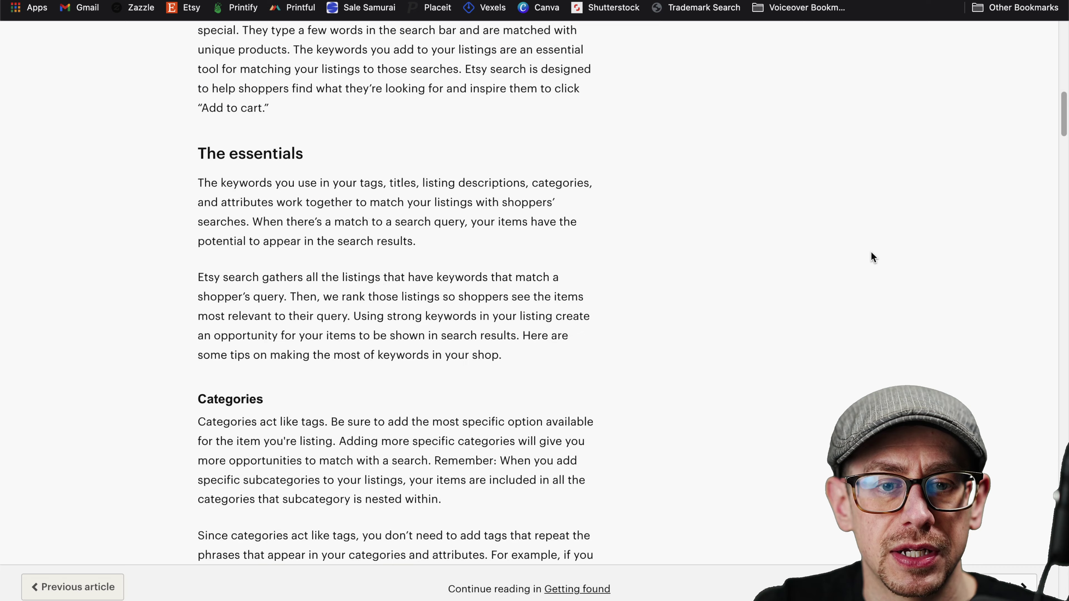
{"action": "scroll", "coordinate": [871, 252], "scroll_direction": "down", "scroll_amount": 8}
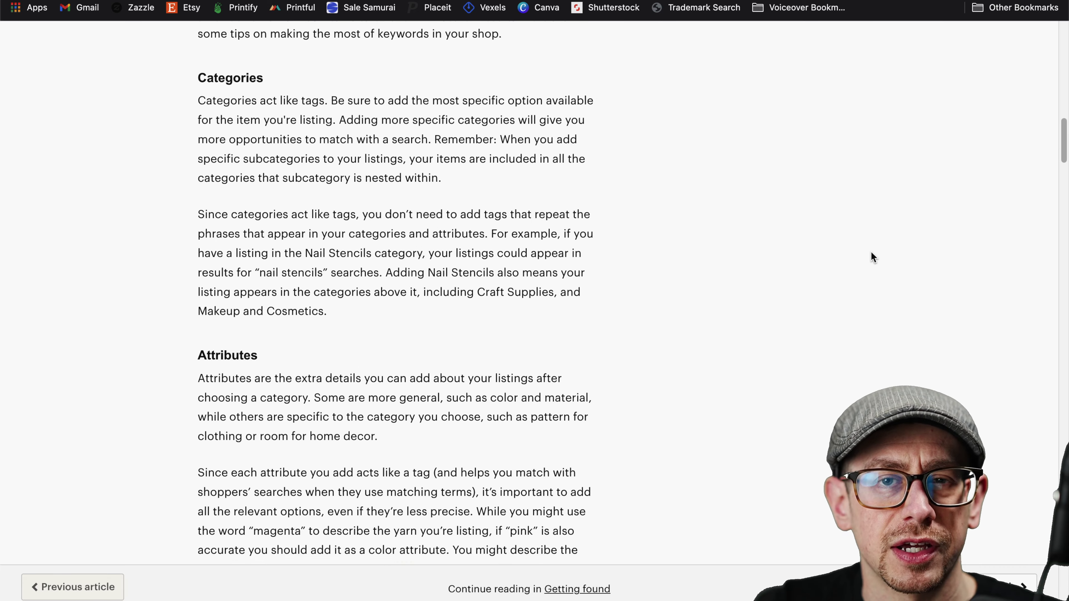
{"action": "scroll", "coordinate": [873, 256], "scroll_direction": "down", "scroll_amount": 1}
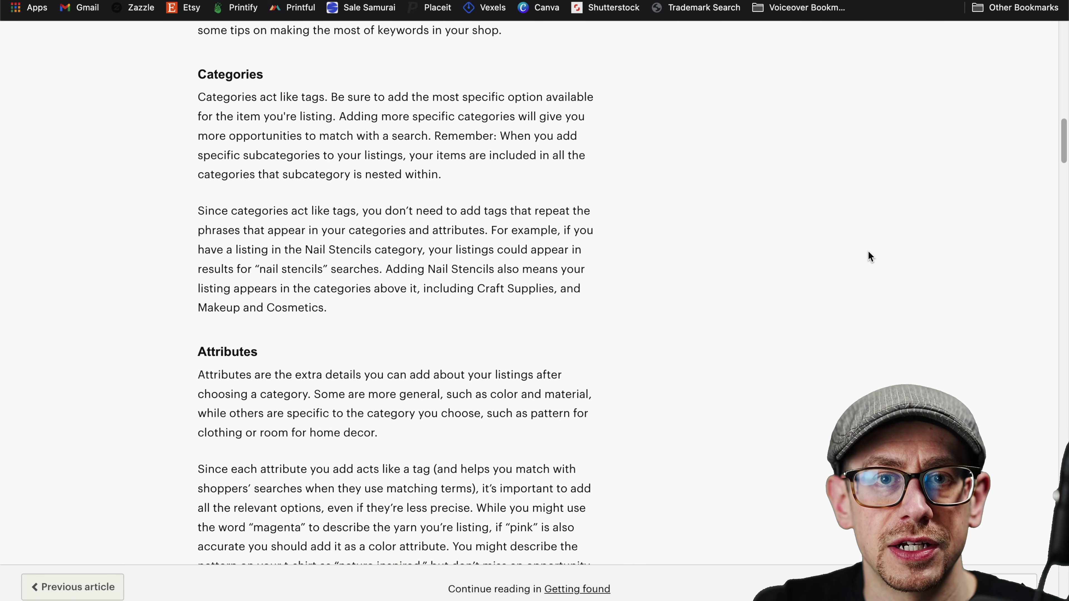
{"action": "scroll", "coordinate": [820, 250], "scroll_direction": "down", "scroll_amount": 12}
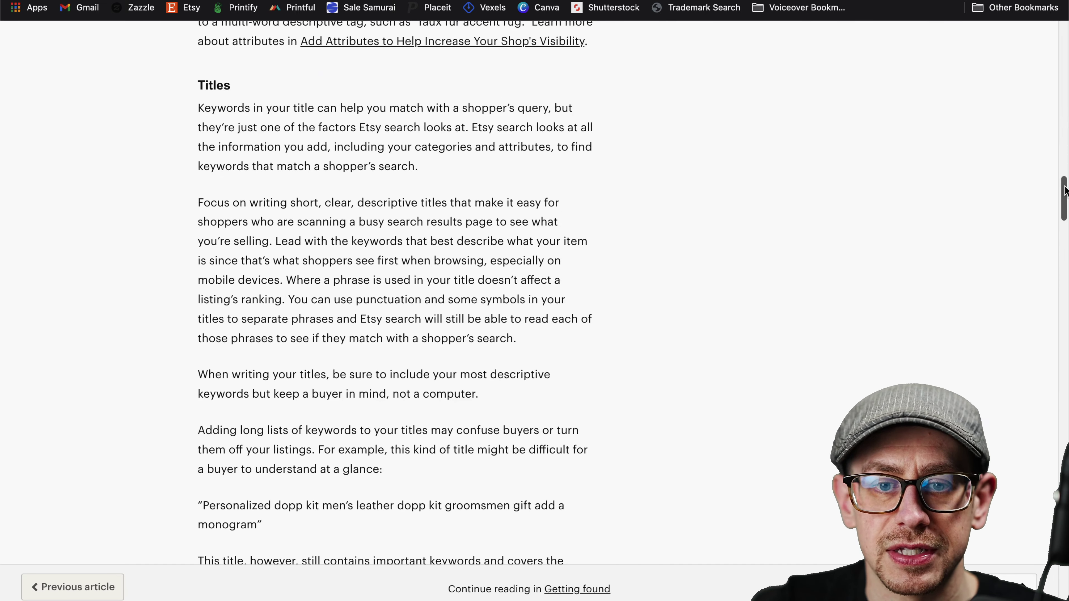
{"action": "left_click_drag", "start_coordinate": [1063, 192], "coordinate": [1059, 241]}
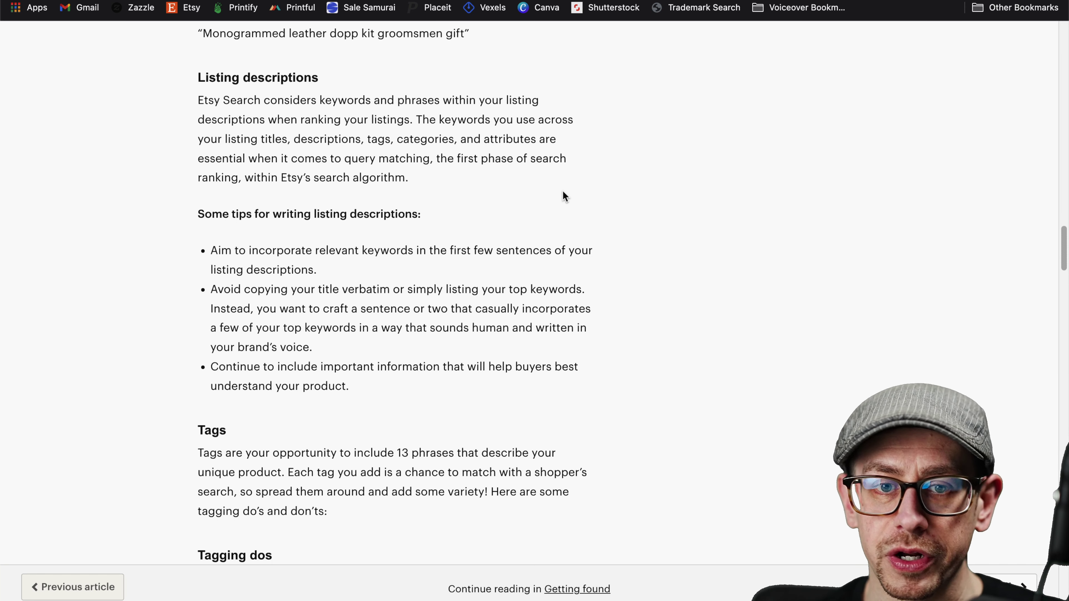
Scroll the article to the Tags section's list of tagging dos.
{"action": "scroll", "coordinate": [601, 210], "scroll_direction": "down", "scroll_amount": 3}
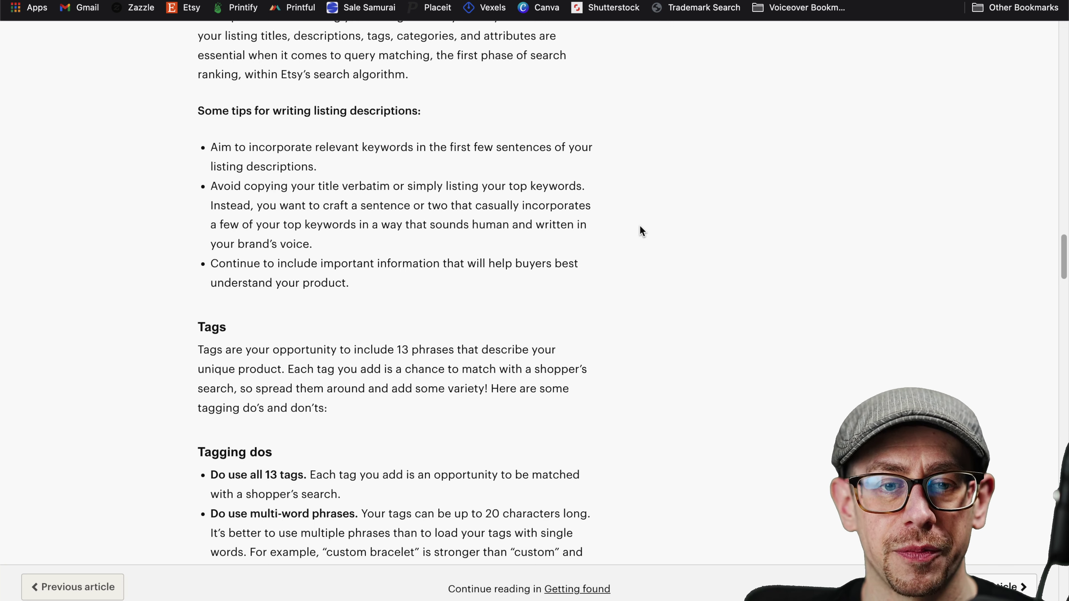
{"action": "scroll", "coordinate": [673, 219], "scroll_direction": "up", "scroll_amount": 3}
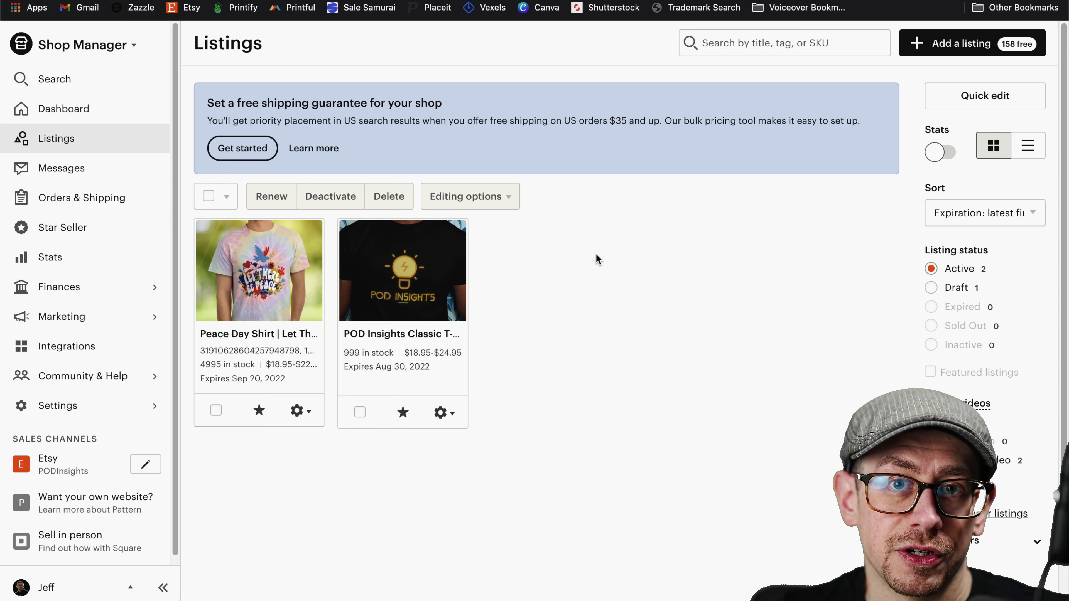
Open the Peace Day Shirt listing editor and scroll through its photos and details toward Tags.
{"action": "left_click", "coordinate": [284, 287]}
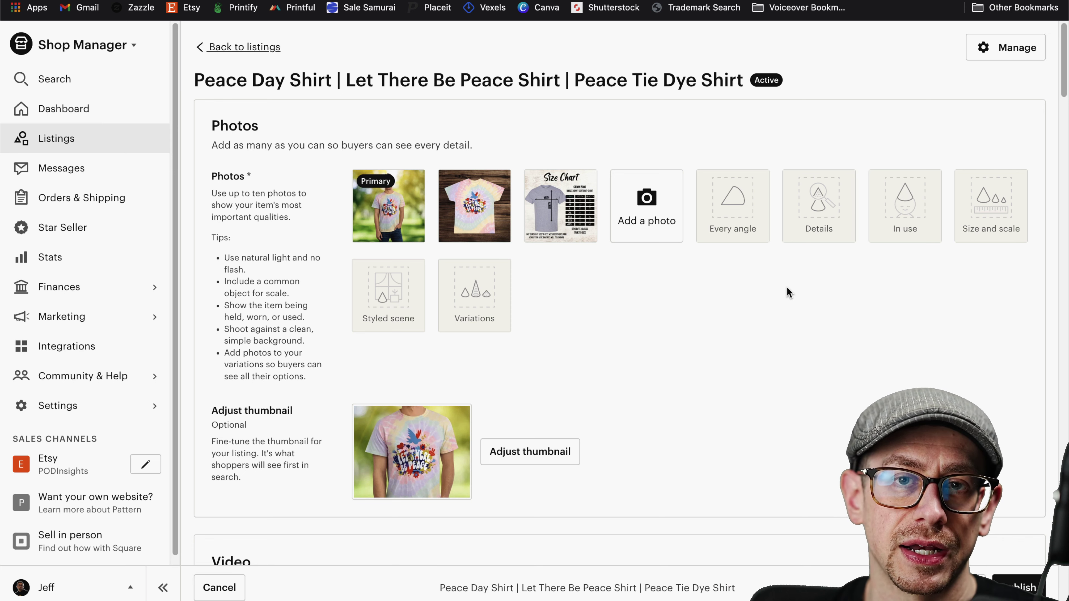
{"action": "scroll", "coordinate": [787, 291], "scroll_direction": "down", "scroll_amount": 1}
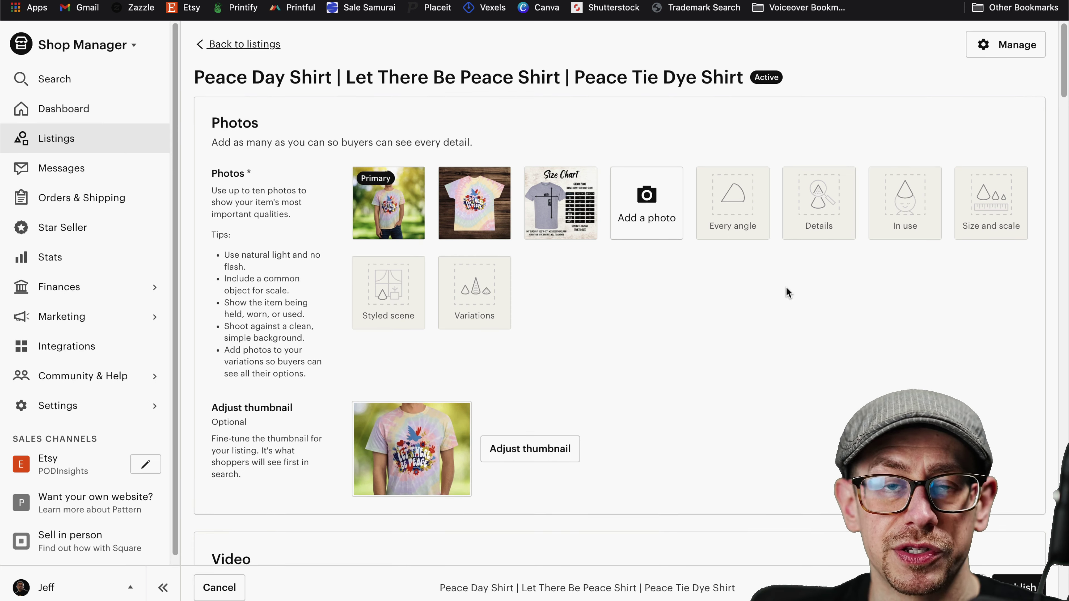
{"action": "scroll", "coordinate": [842, 291], "scroll_direction": "down", "scroll_amount": 20}
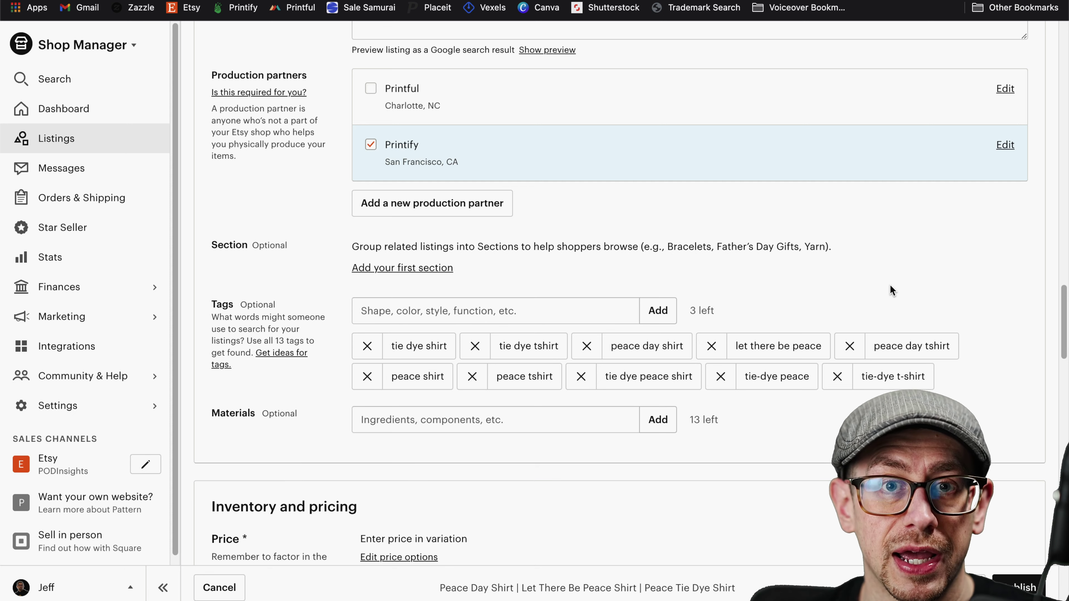
{"action": "scroll", "coordinate": [918, 291], "scroll_direction": "up", "scroll_amount": 9}
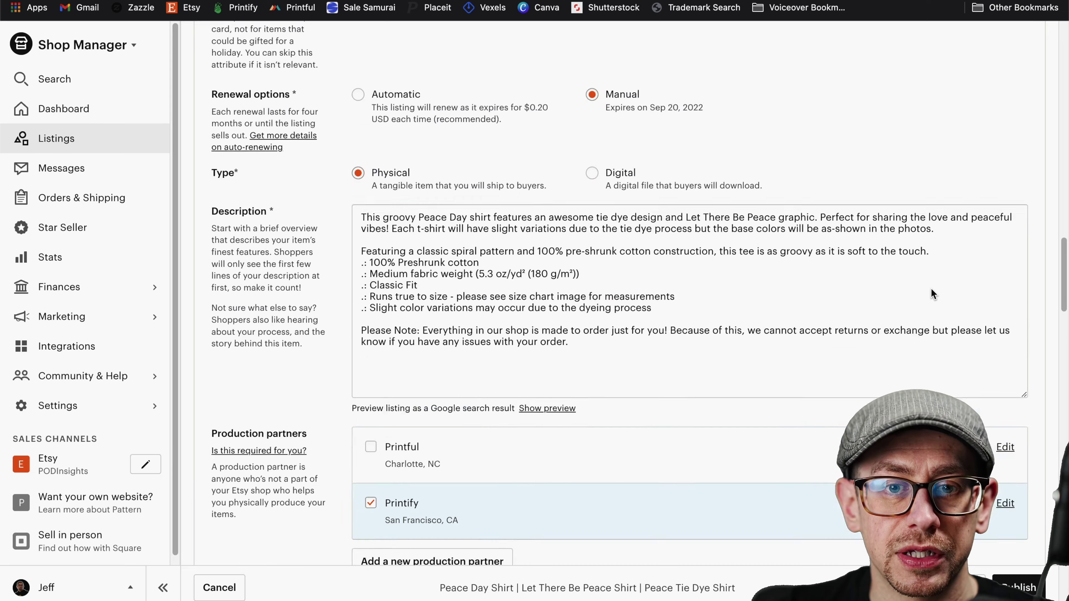
{"action": "scroll", "coordinate": [952, 297], "scroll_direction": "down", "scroll_amount": 2}
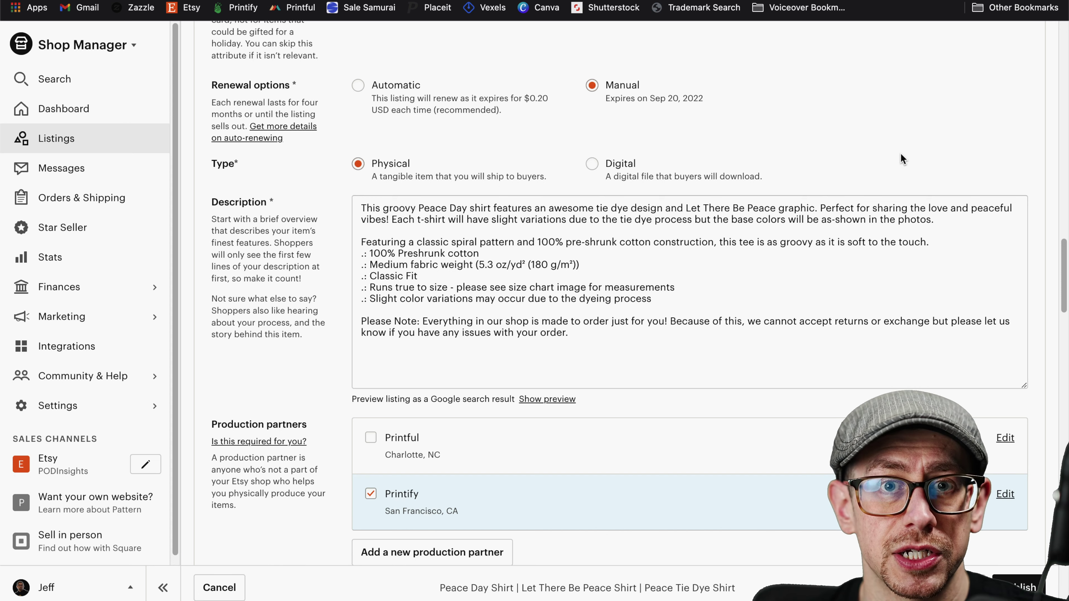
{"action": "left_click", "coordinate": [585, 341]}
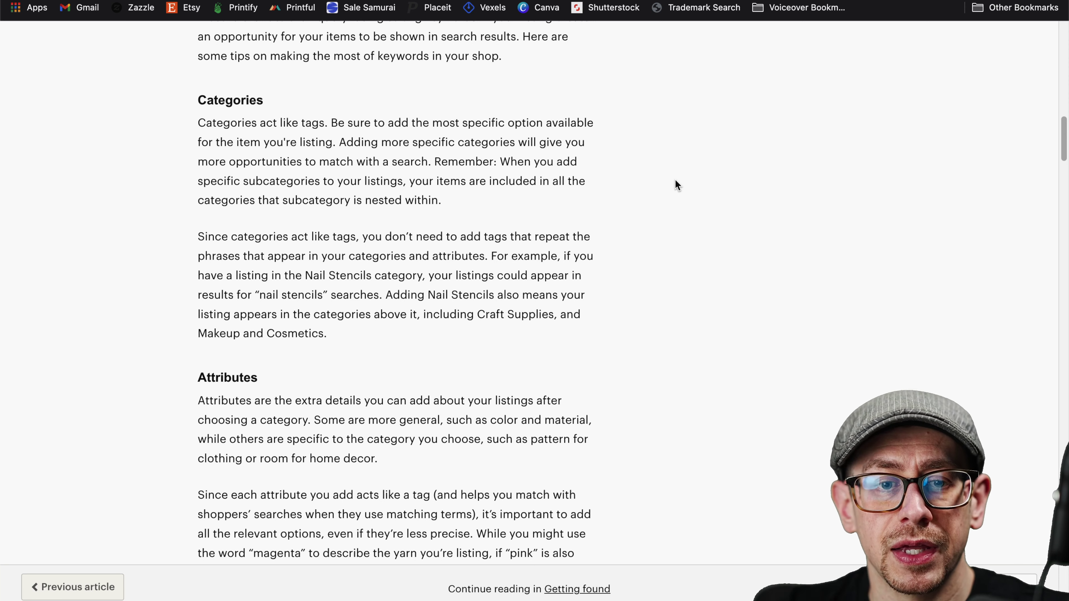
{"action": "scroll", "coordinate": [675, 180], "scroll_direction": "down", "scroll_amount": 2}
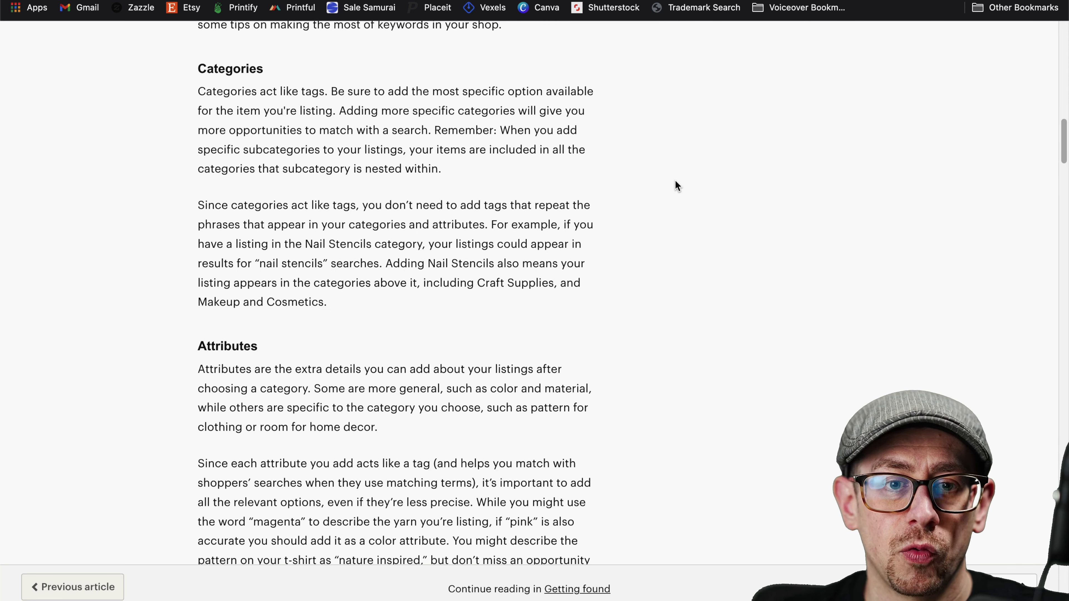
{"action": "scroll", "coordinate": [677, 181], "scroll_direction": "down", "scroll_amount": 2}
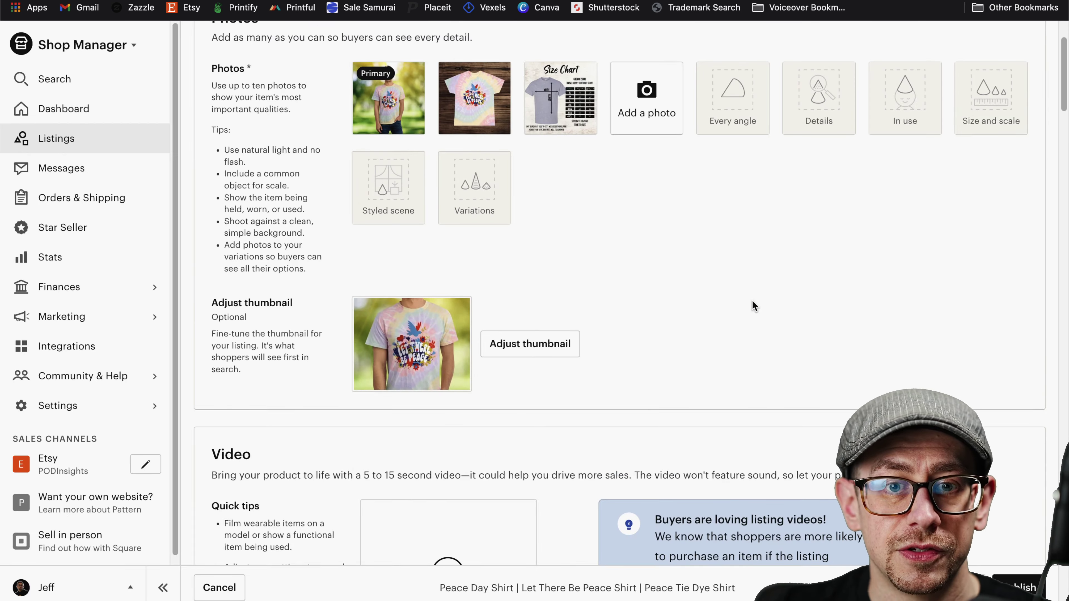
Scroll to the Category section and click into the T-shirts category field.
{"action": "scroll", "coordinate": [751, 300], "scroll_direction": "down", "scroll_amount": 15}
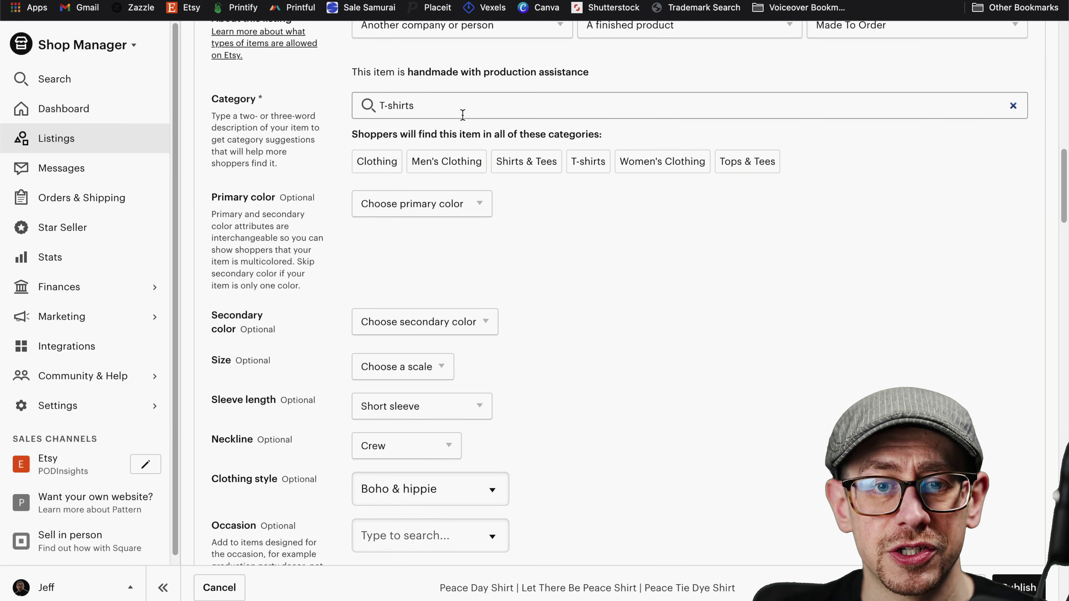
{"action": "left_click", "coordinate": [458, 106]}
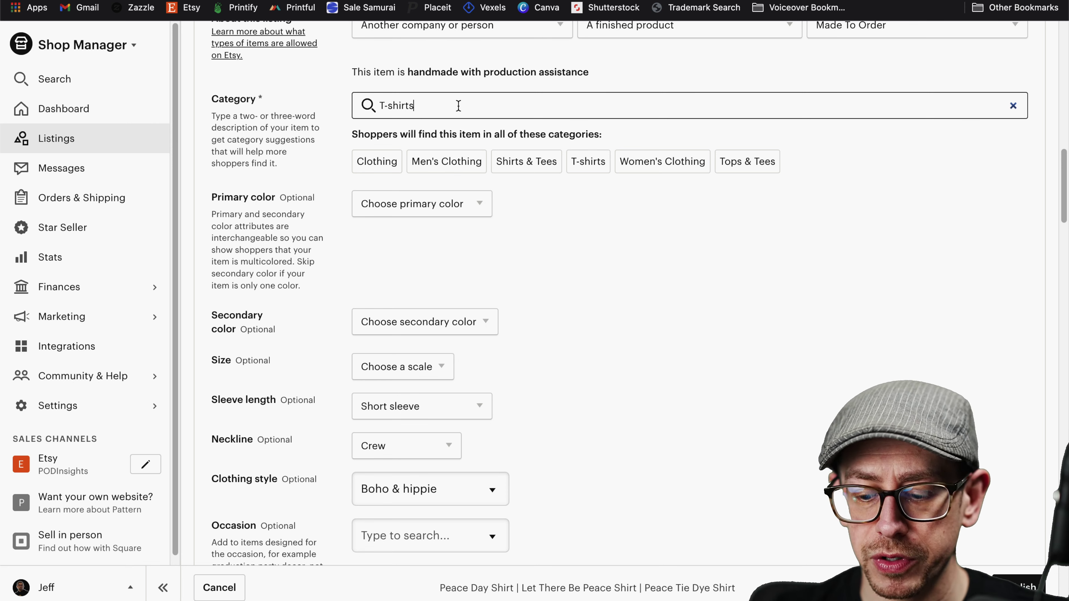
Shorten the category search to 'T-shirt' and choose Graphic Tees under T-shirts.
{"action": "key", "text": "BackSpace"}
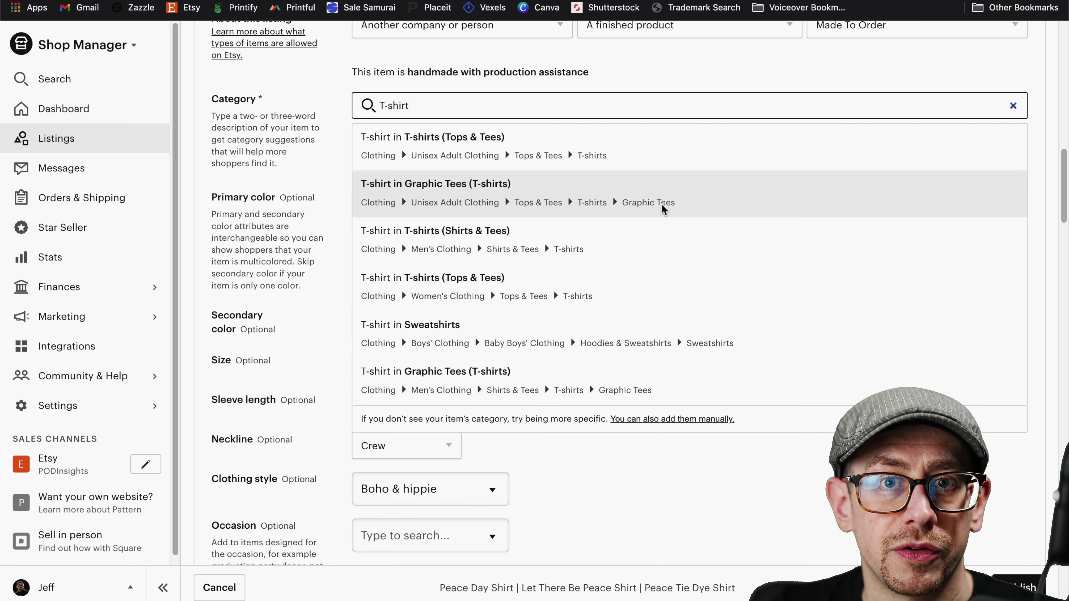
{"action": "left_click", "coordinate": [661, 208]}
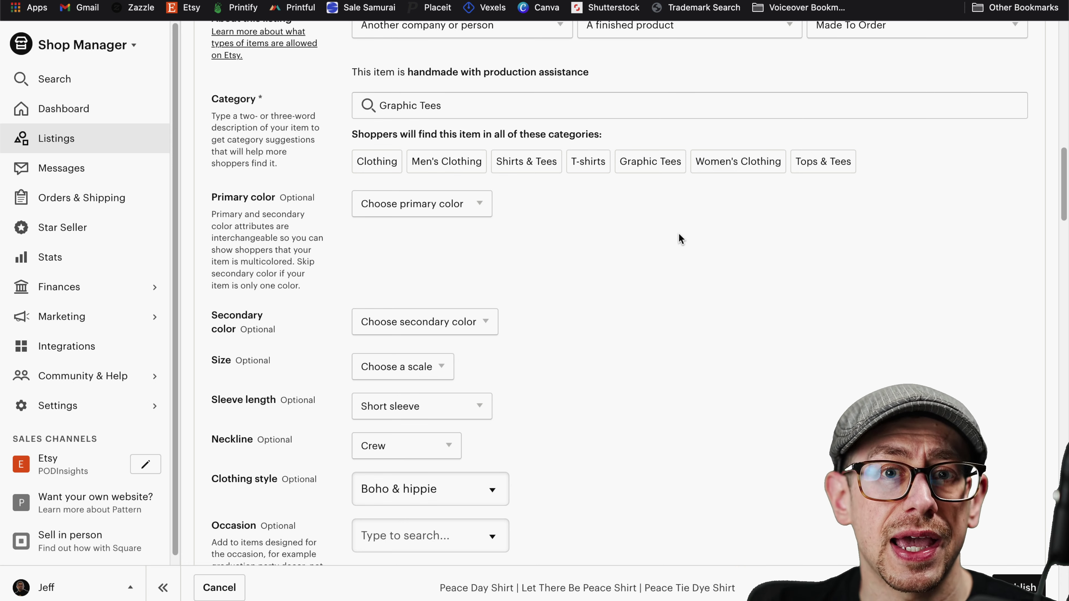
{"action": "scroll", "coordinate": [678, 232], "scroll_direction": "down", "scroll_amount": 4}
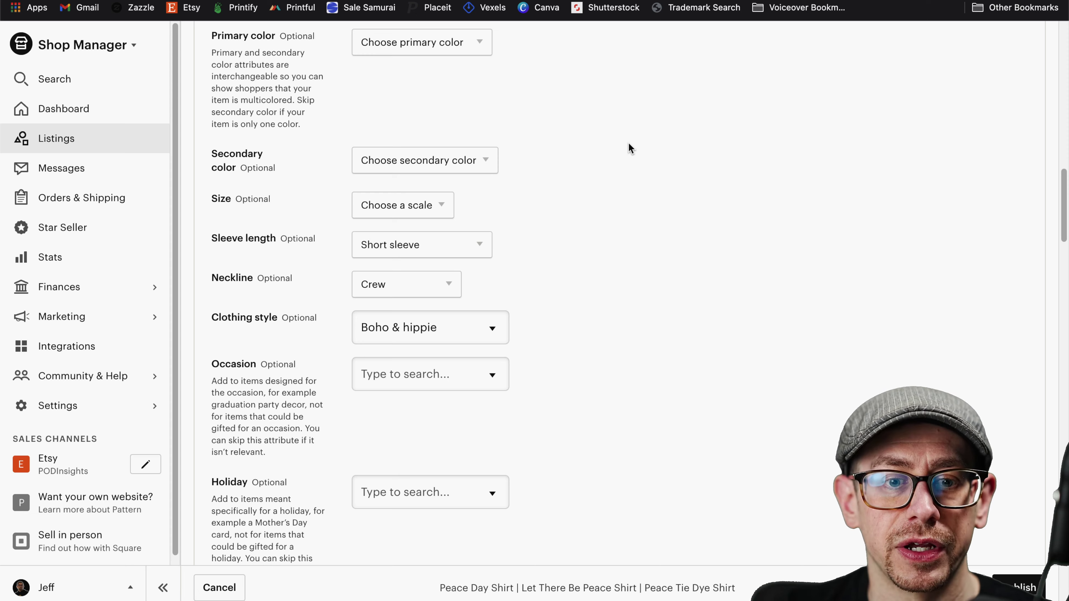
Set the Graphic attribute to Phrase & saying.
{"action": "scroll", "coordinate": [628, 144], "scroll_direction": "down", "scroll_amount": 2}
{"action": "scroll", "coordinate": [625, 144], "scroll_direction": "down", "scroll_amount": 4}
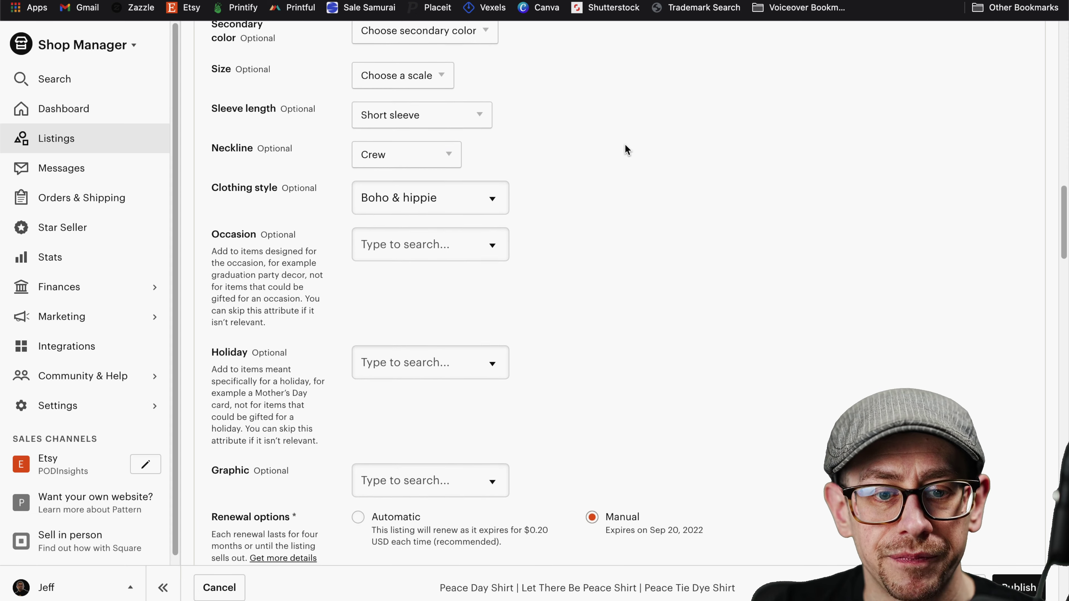
{"action": "scroll", "coordinate": [606, 173], "scroll_direction": "down", "scroll_amount": 1}
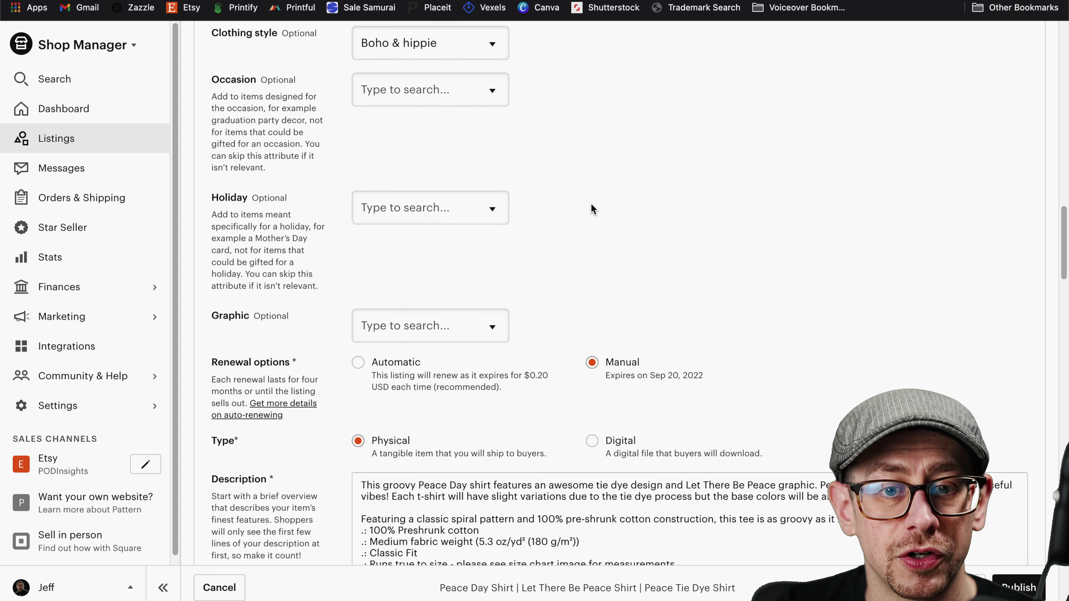
{"action": "scroll", "coordinate": [334, 310], "scroll_direction": "down", "scroll_amount": 1}
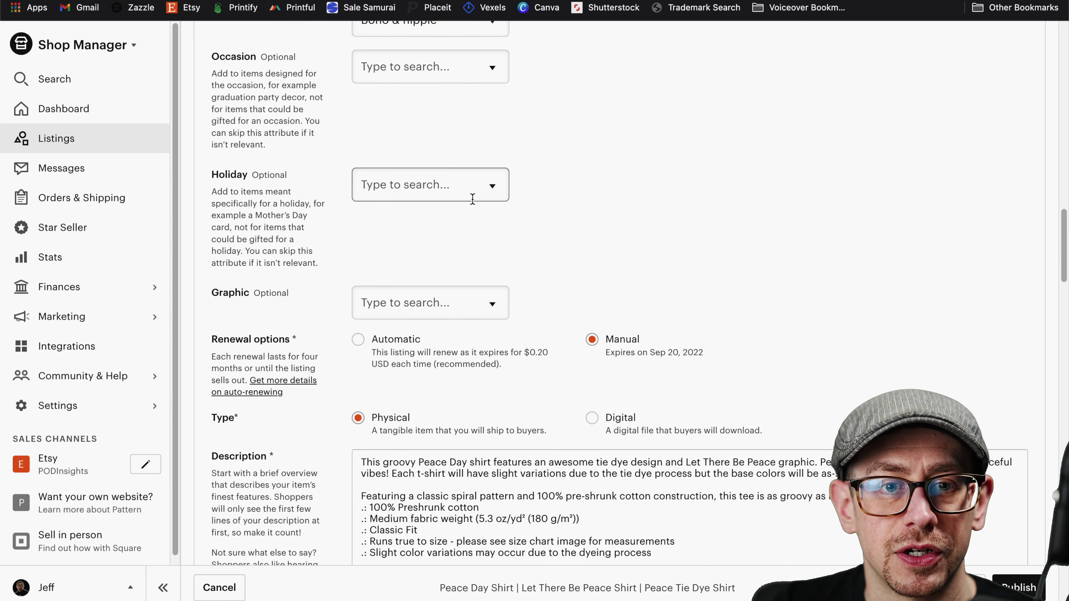
{"action": "scroll", "coordinate": [320, 290], "scroll_direction": "down", "scroll_amount": 1}
{"action": "left_click", "coordinate": [426, 285]}
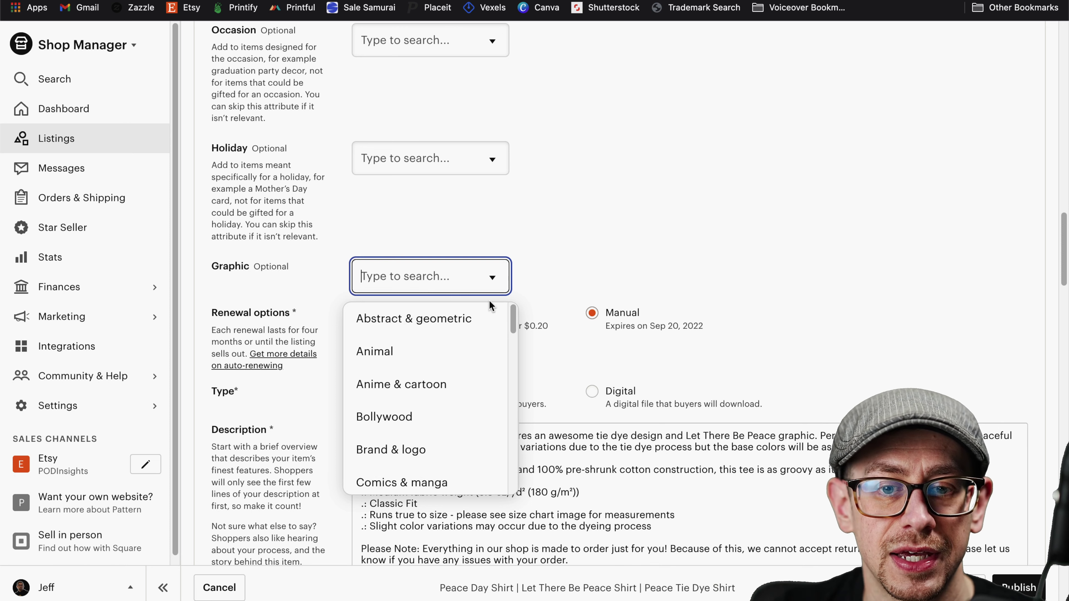
{"action": "left_click_drag", "start_coordinate": [517, 308], "coordinate": [512, 388]}
{"action": "left_click", "coordinate": [404, 433]}
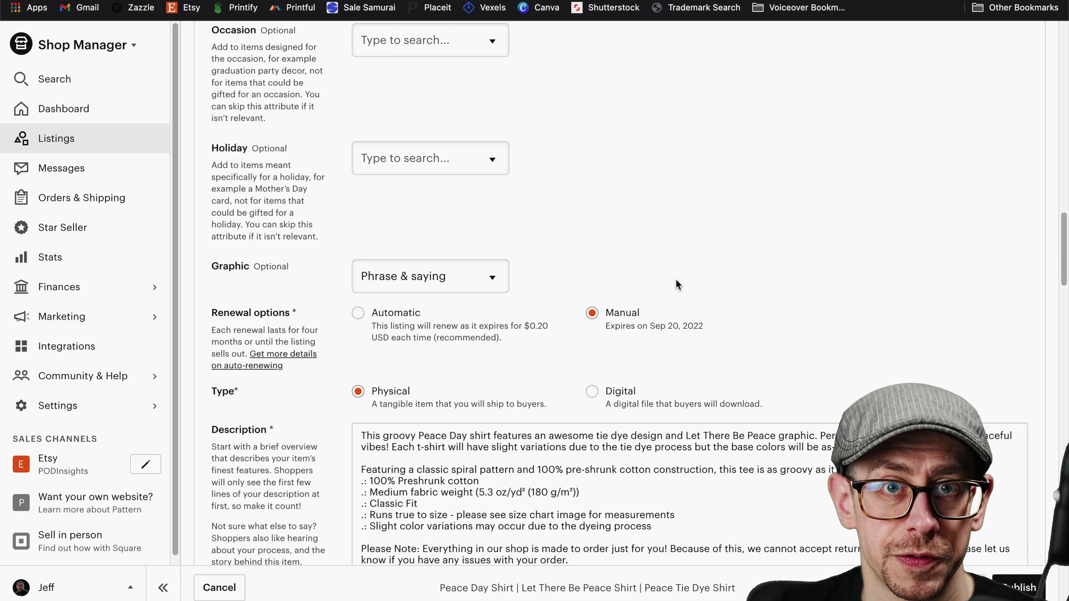
Reselect Boho & hippie as the clothing style.
{"action": "scroll", "coordinate": [676, 280], "scroll_direction": "up", "scroll_amount": 5}
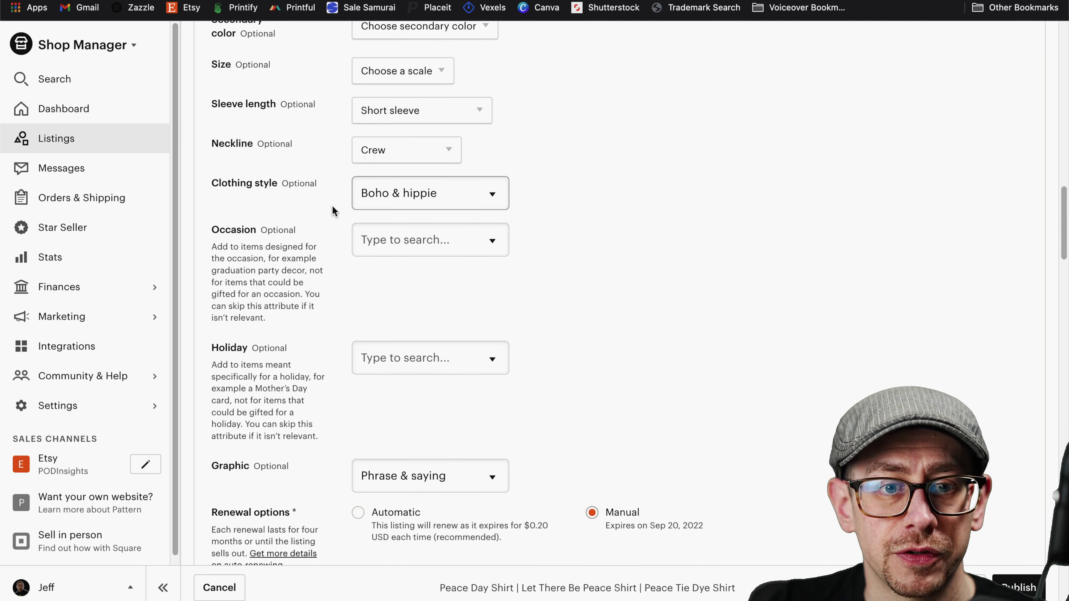
{"action": "left_click", "coordinate": [427, 201]}
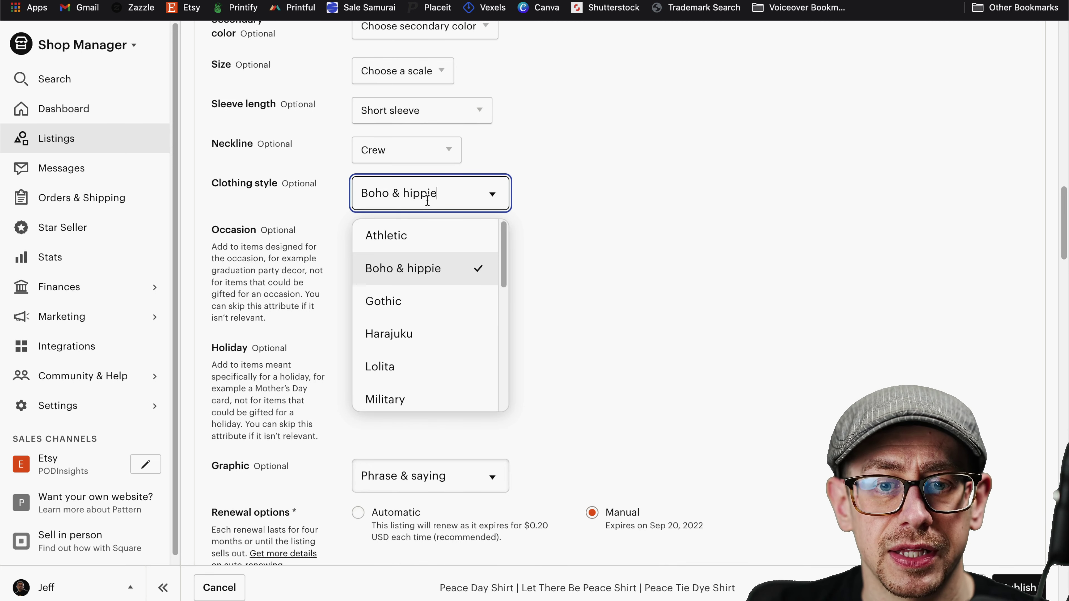
{"action": "left_click", "coordinate": [424, 269]}
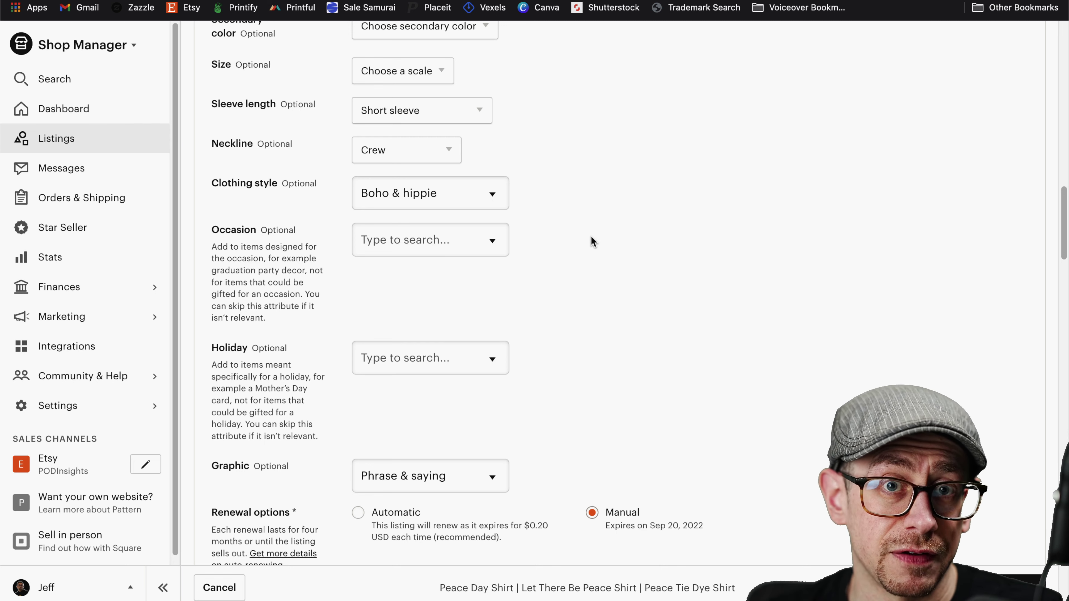
{"action": "scroll", "coordinate": [592, 242], "scroll_direction": "down", "scroll_amount": 2}
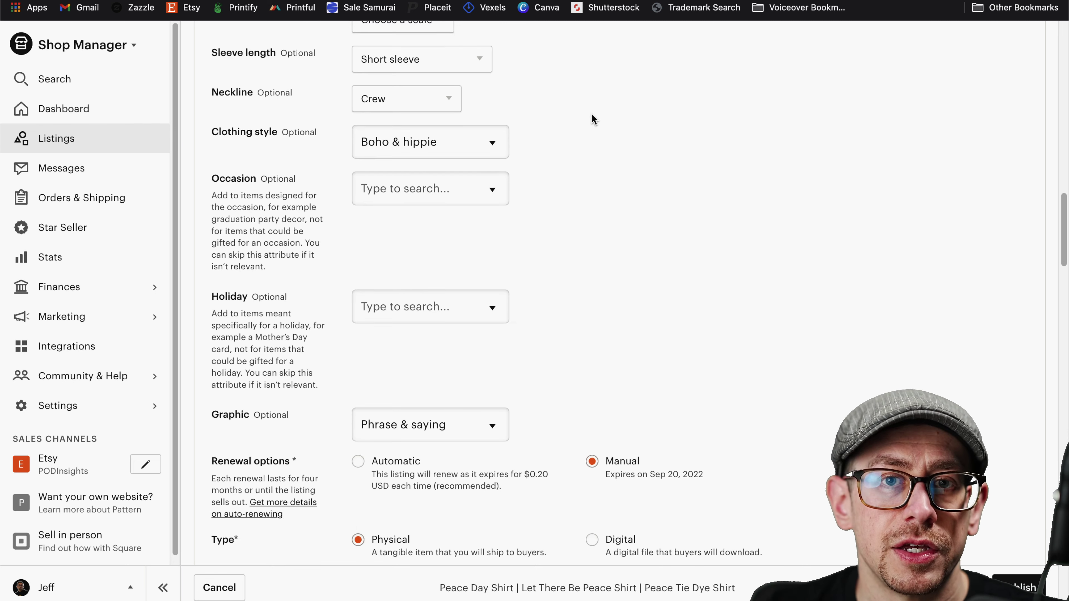